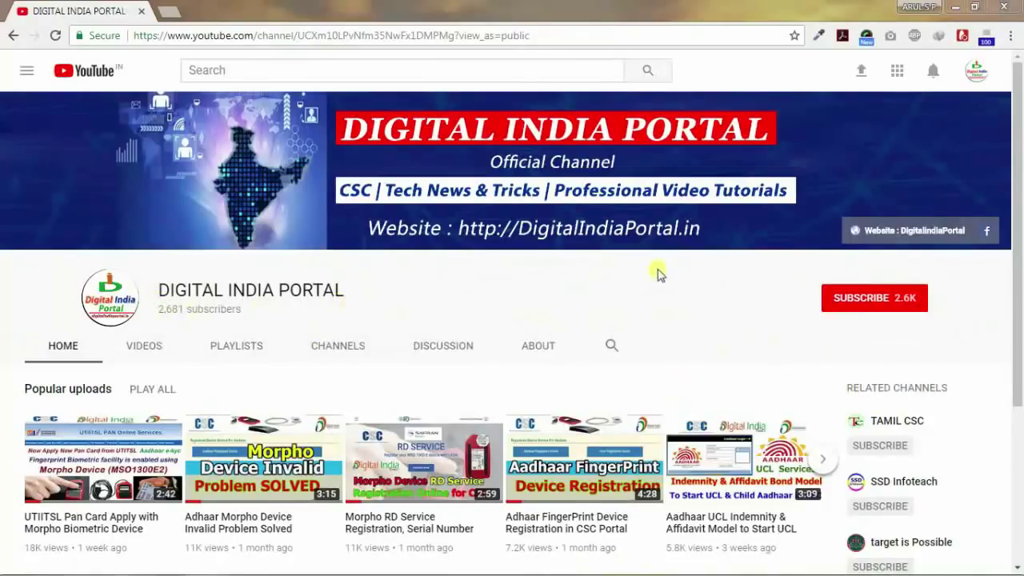
Minimize the Chrome window showing the Digital India Portal channel to reveal the desktop.
left_click(955, 7)
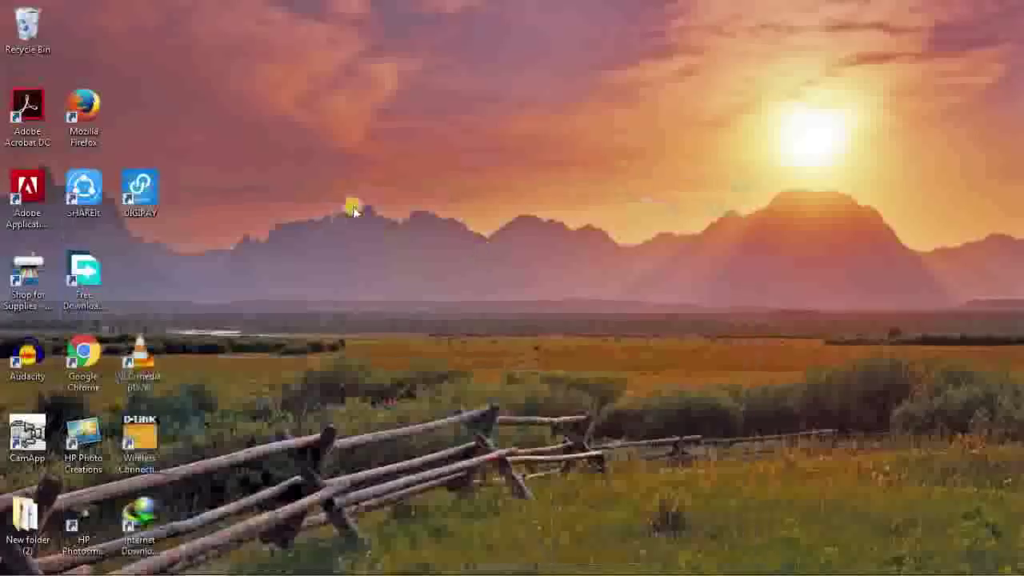
right_click(397, 145)
left_click(426, 184)
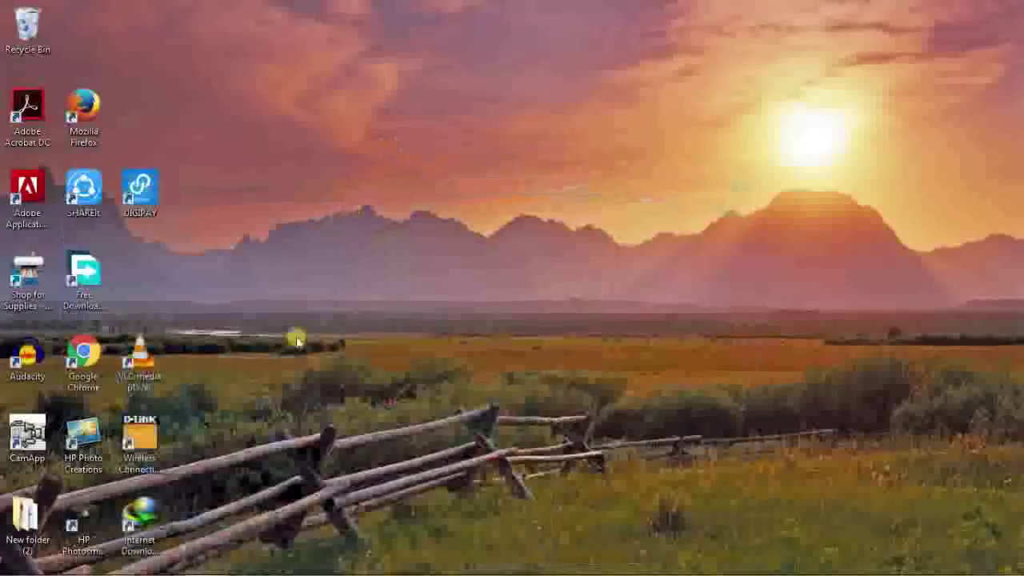
right_click(128, 198)
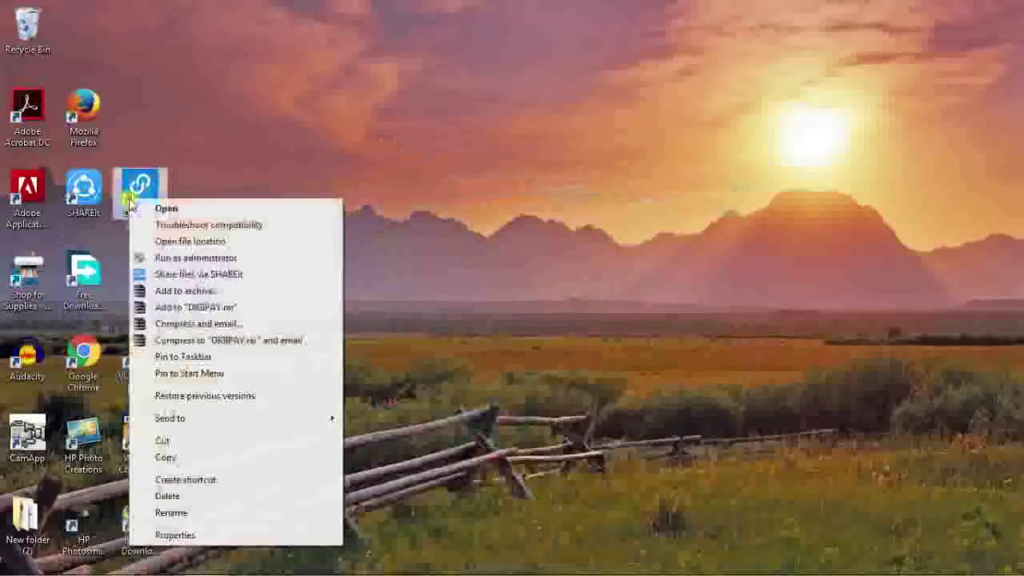
left_click(192, 258)
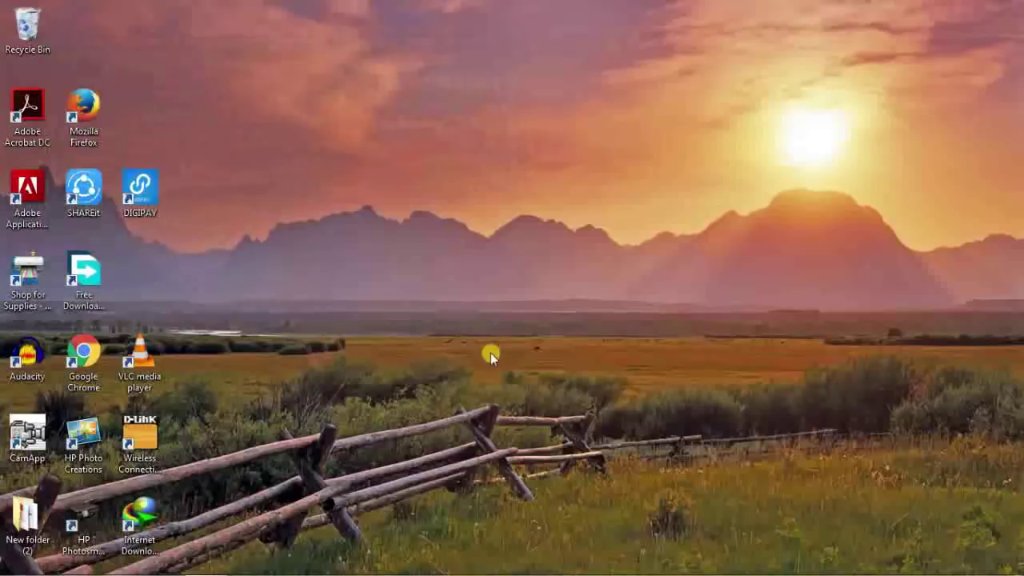
right_click(417, 97)
Refresh the Windows desktop from its right-click menu.
left_click(459, 139)
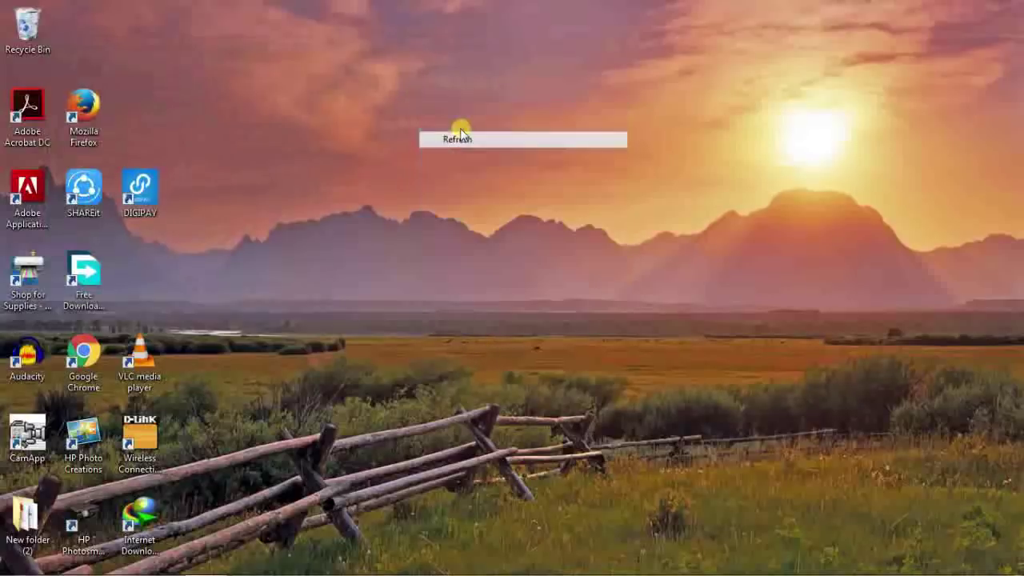
right_click(442, 118)
left_click(486, 164)
right_click(453, 130)
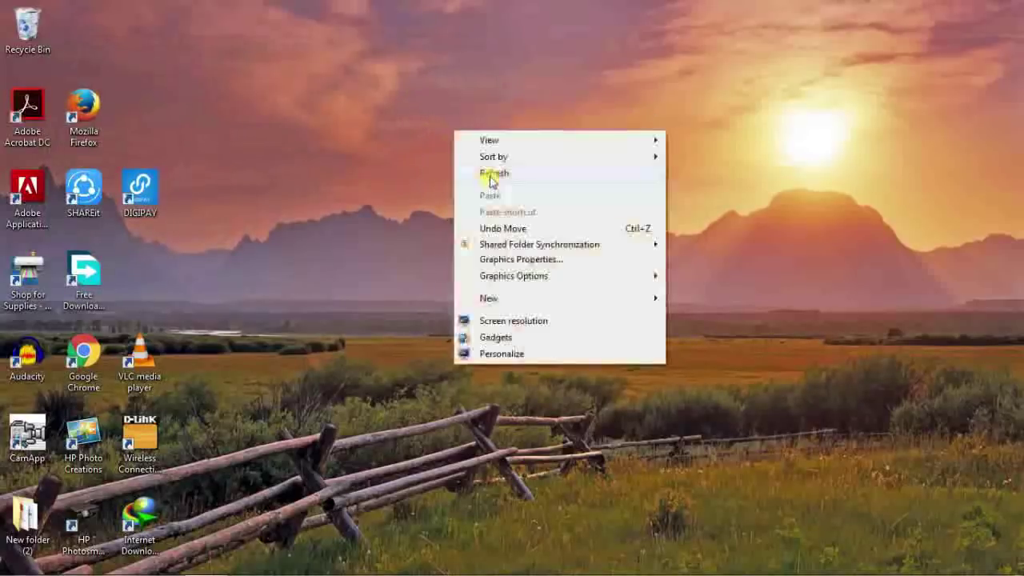
left_click(486, 174)
Launch DIGIPAY and confirm the Morpho RD update check and its success result.
double_click(140, 192)
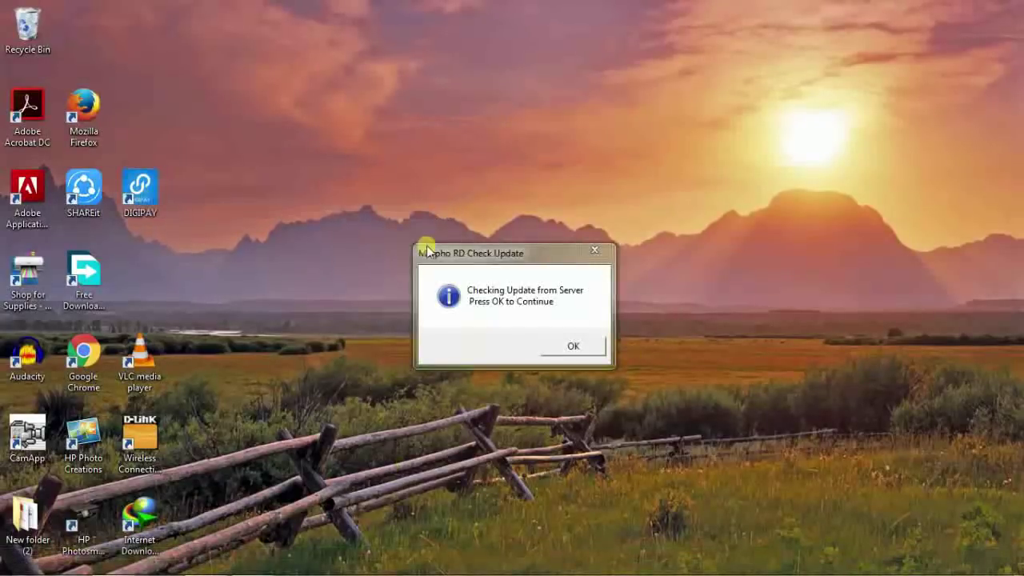
left_click(571, 347)
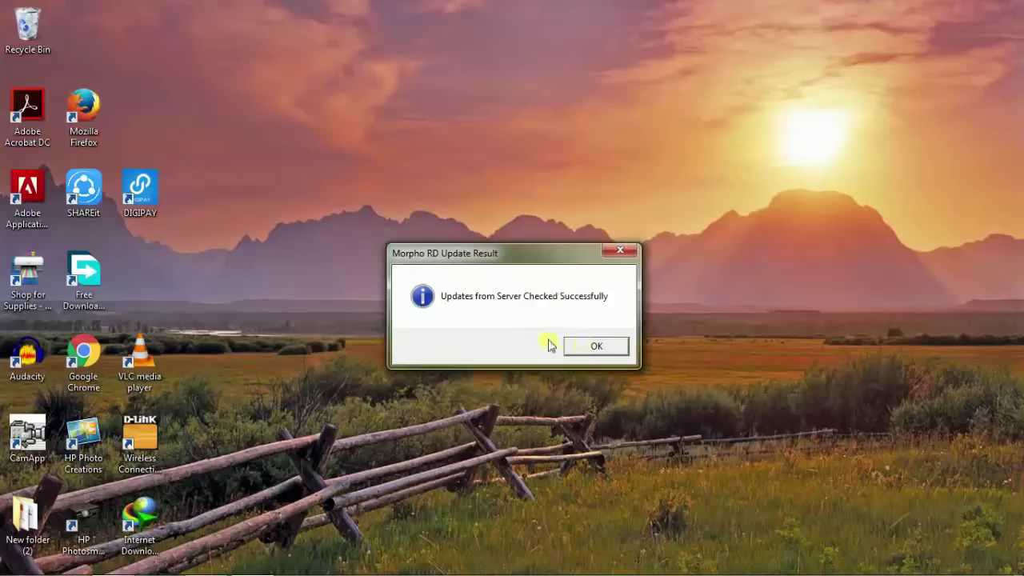
left_click(592, 347)
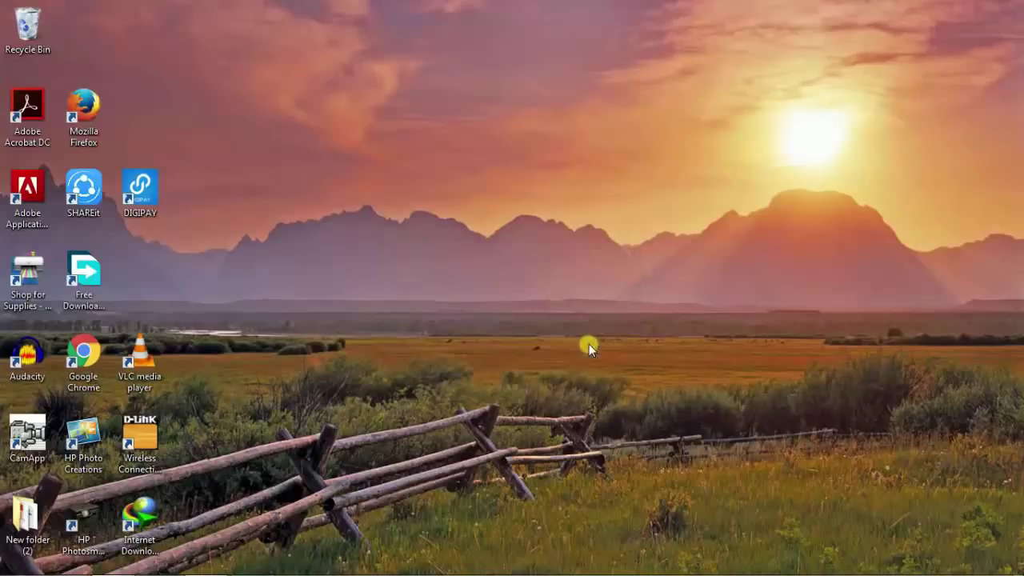
Refresh the desktop and run the DIGIPAY shortcut as administrator.
right_click(234, 176)
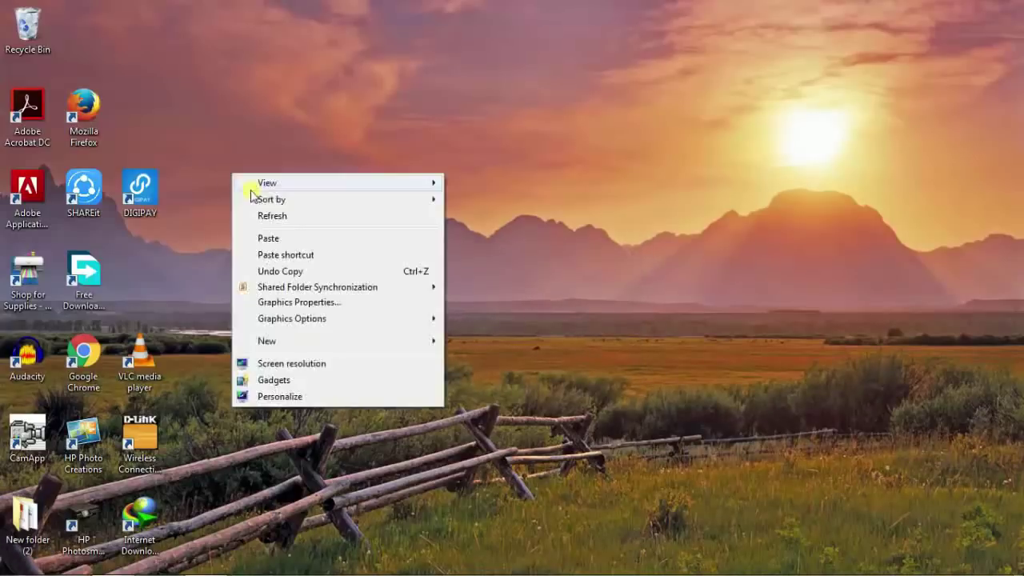
left_click(268, 212)
right_click(138, 189)
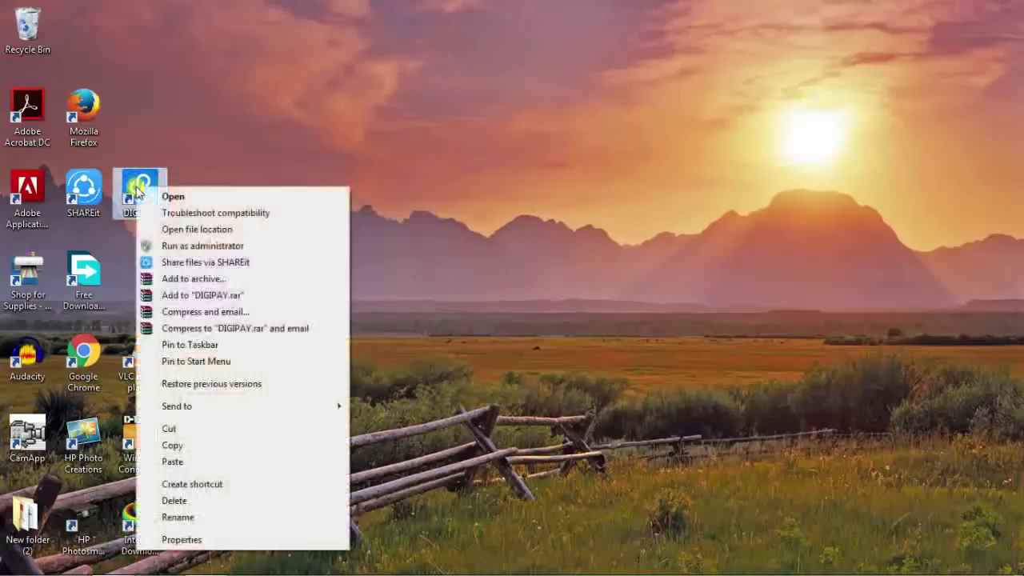
left_click(228, 246)
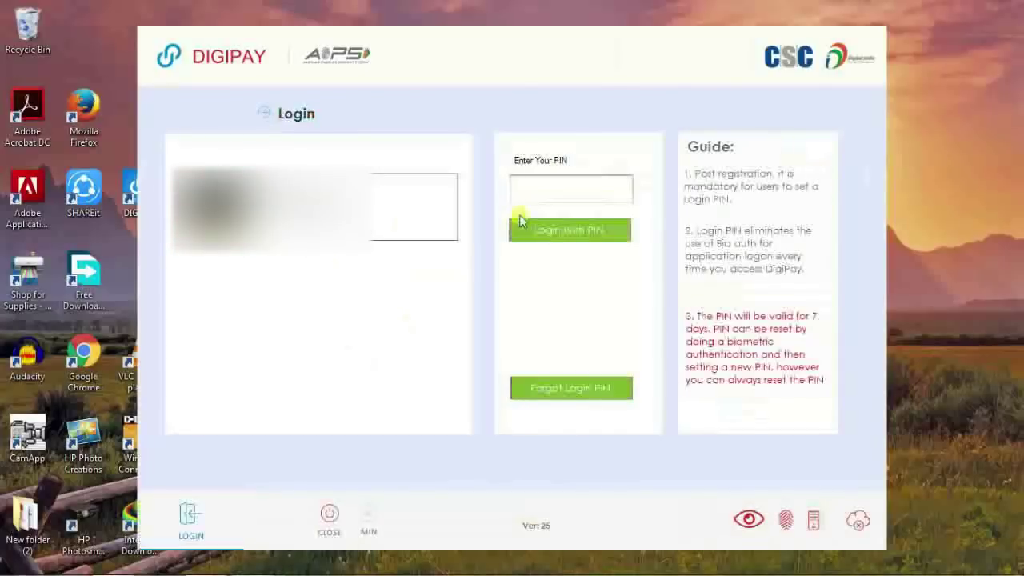
Log in with the PIN and open the Balance Enquiry page.
left_click(547, 200)
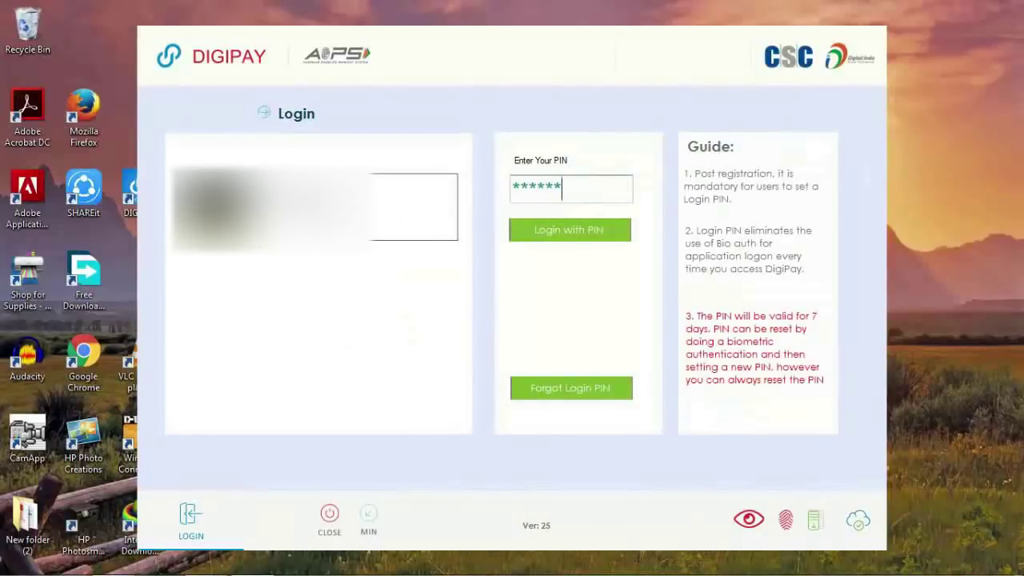
left_click(579, 233)
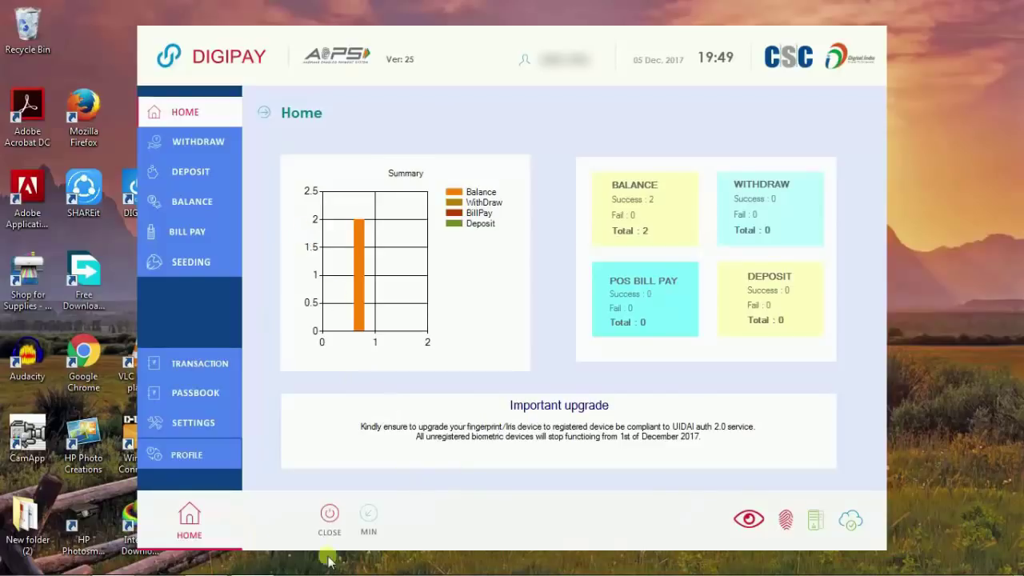
left_click(199, 205)
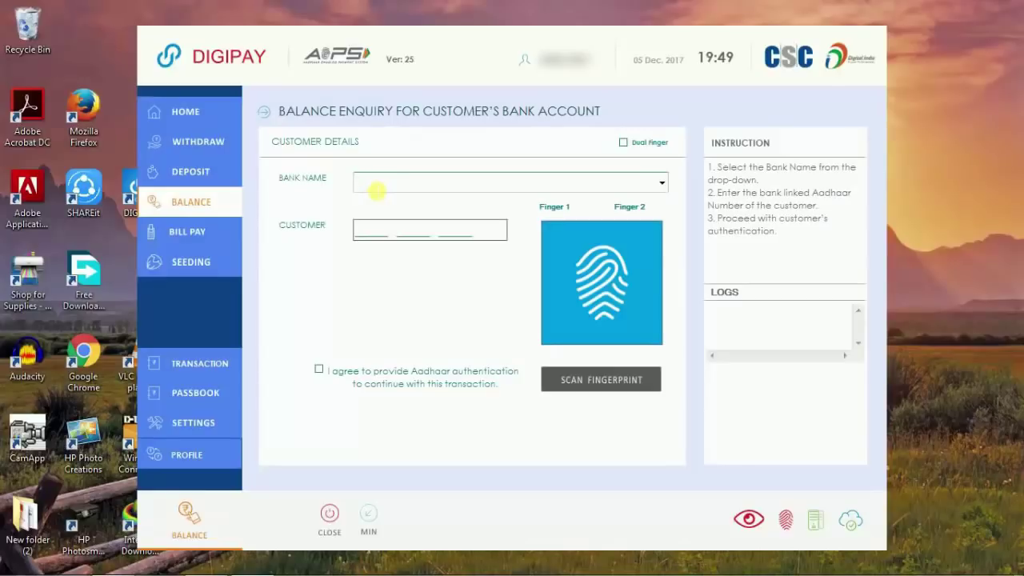
Choose Indian bank, enter the customer's Aadhaar number, and tick the authentication consent checkbox.
left_click(375, 190)
left_click(662, 183)
scroll(480, 240, "down", 4)
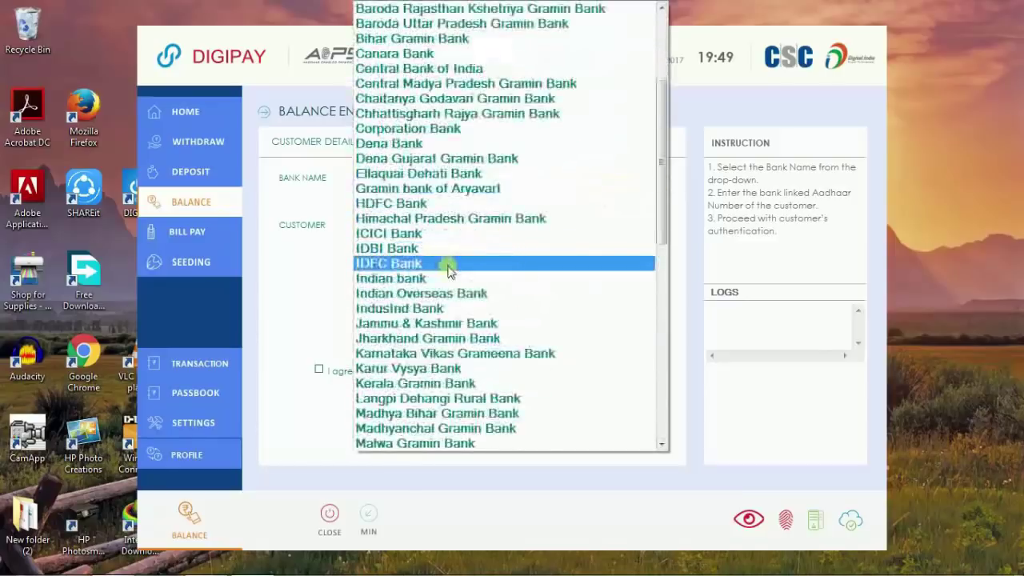
left_click(430, 280)
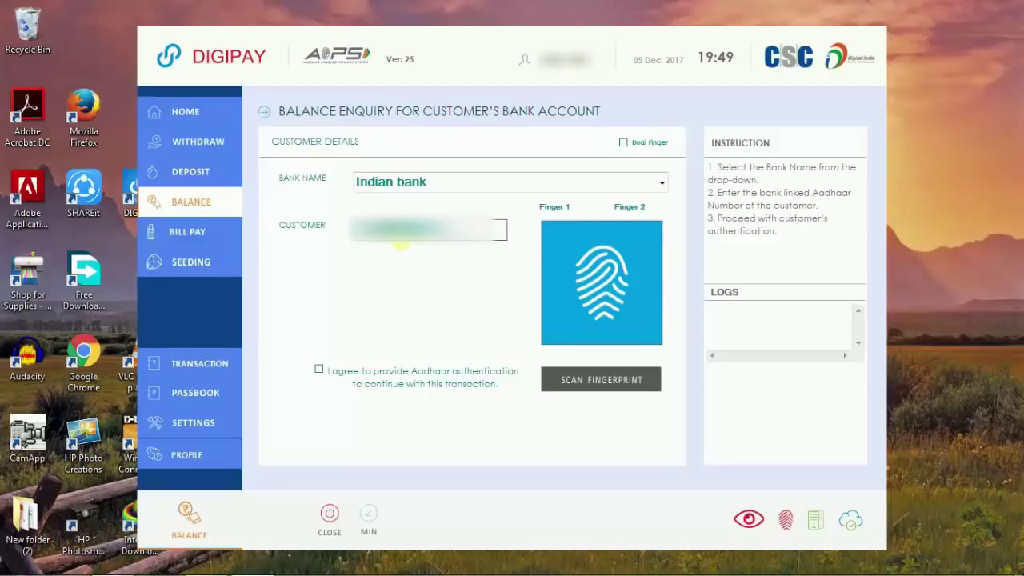
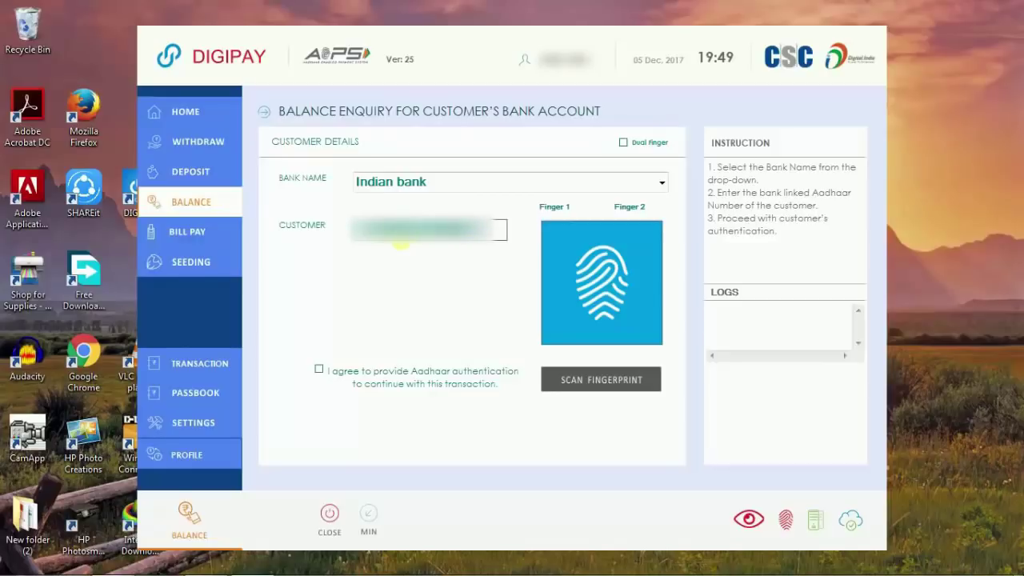
left_click(319, 372)
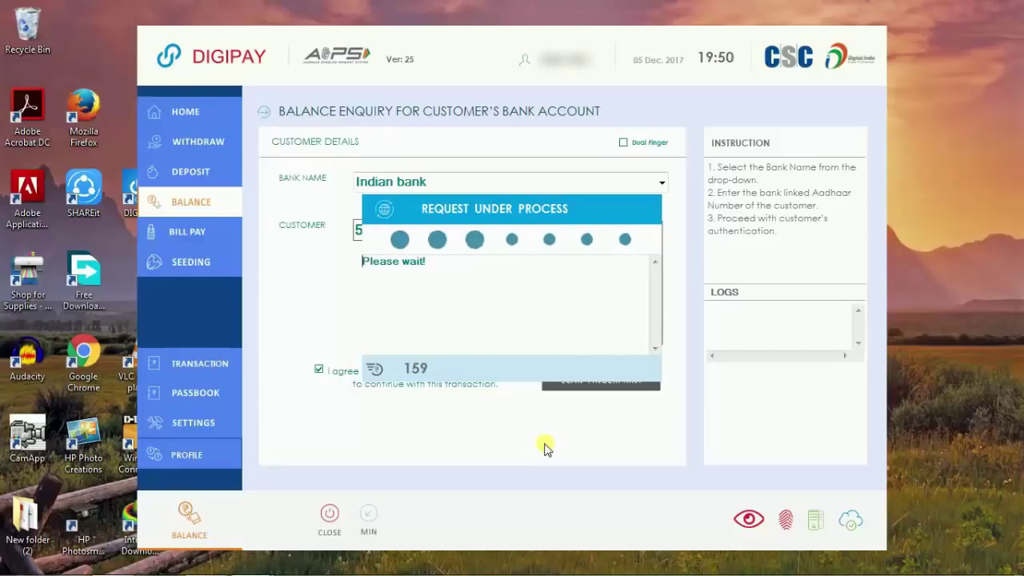
Bring up the progress window, close the 456.00 INR success dialog, go Home, and return to Chrome.
mouse_move(270, 563)
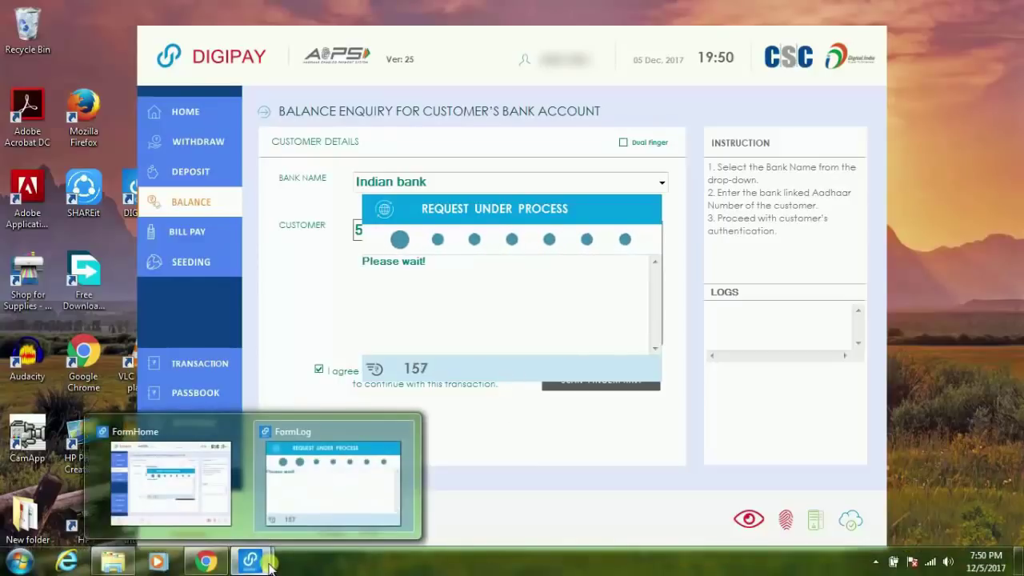
left_click(296, 479)
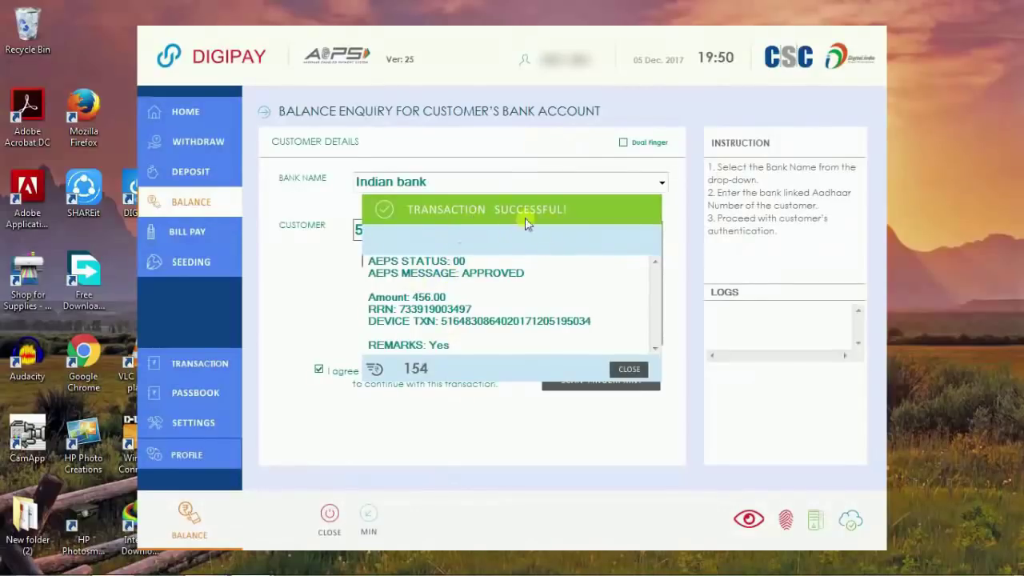
left_click(630, 370)
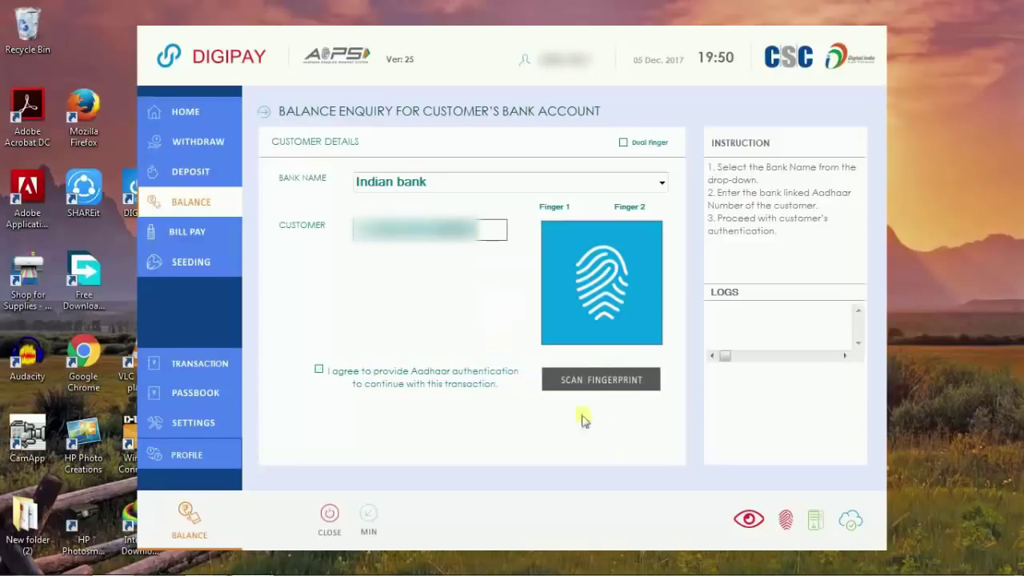
left_click(185, 111)
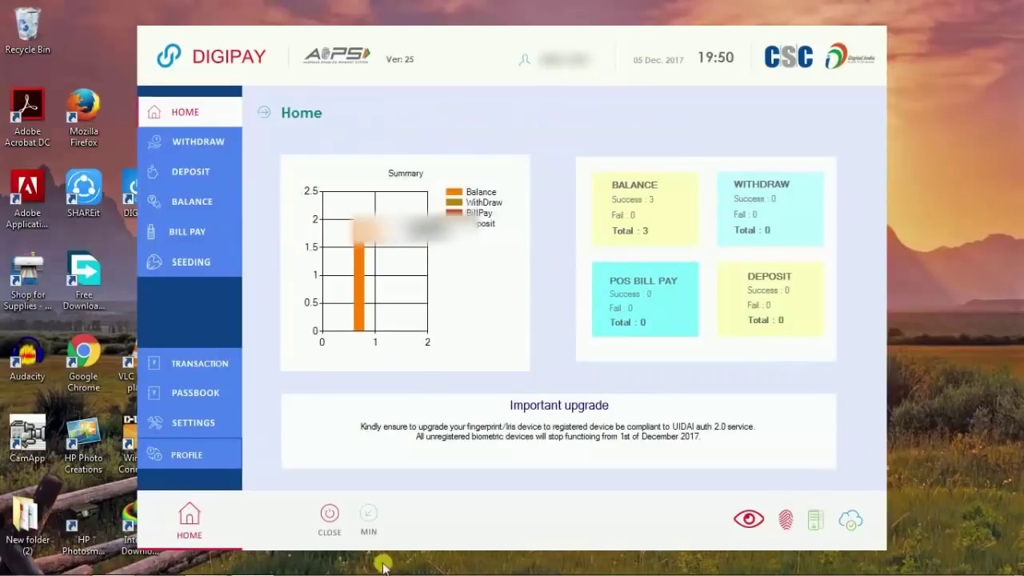
left_click(205, 562)
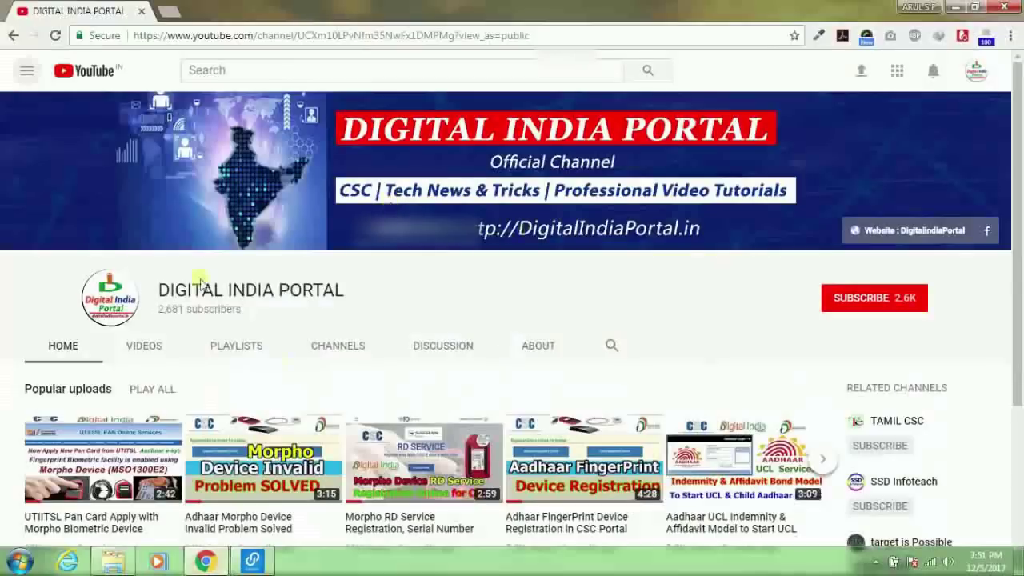